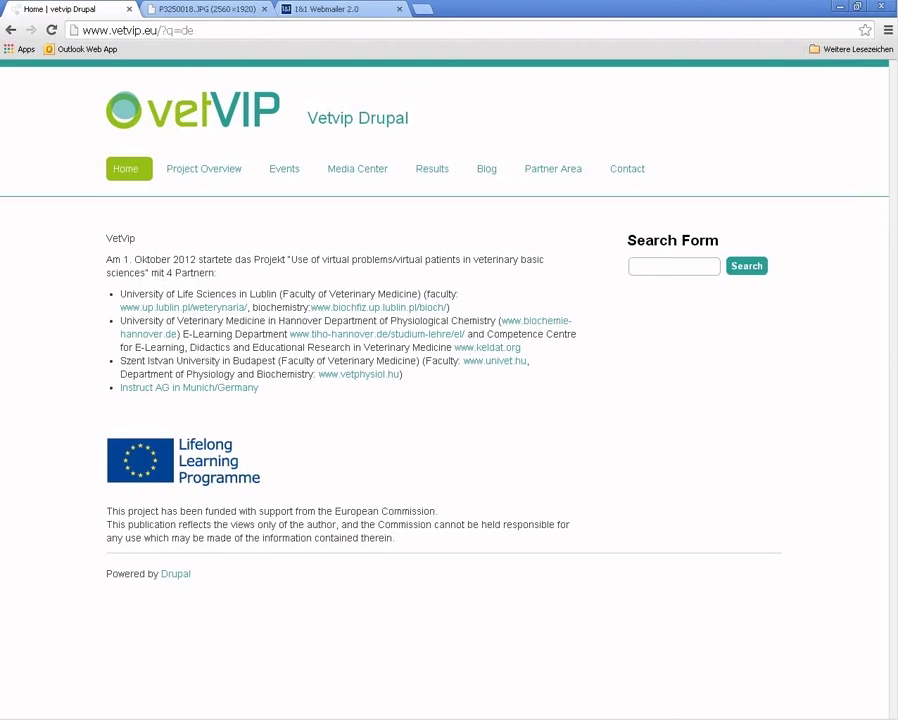
Step: Open the vetVIP-Budapest course invitation e-mail in the webmail and follow its subscription link to the registration form
click(215, 10)
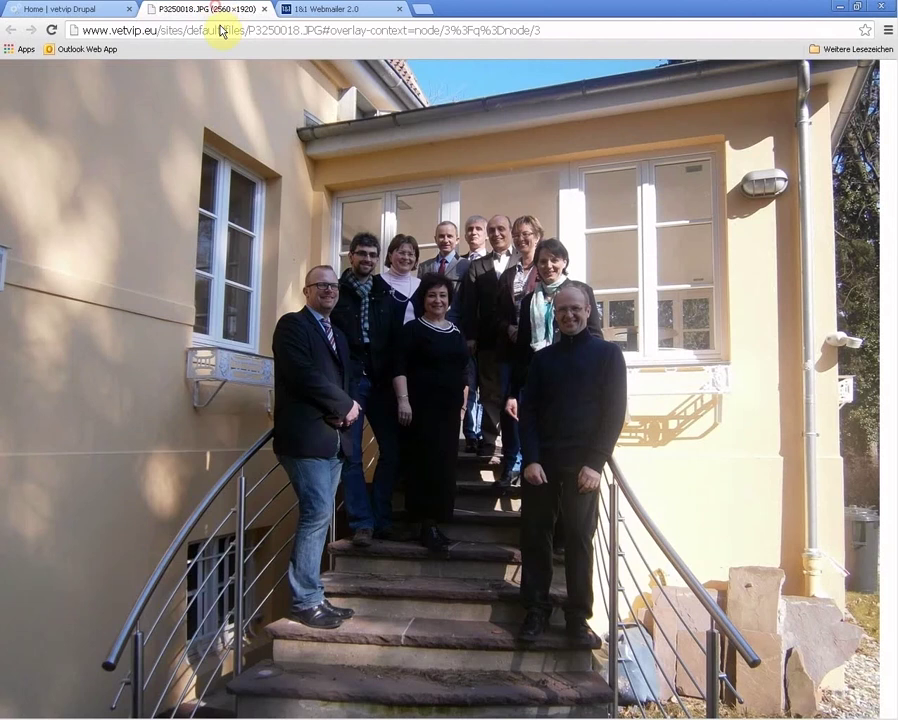
click(331, 15)
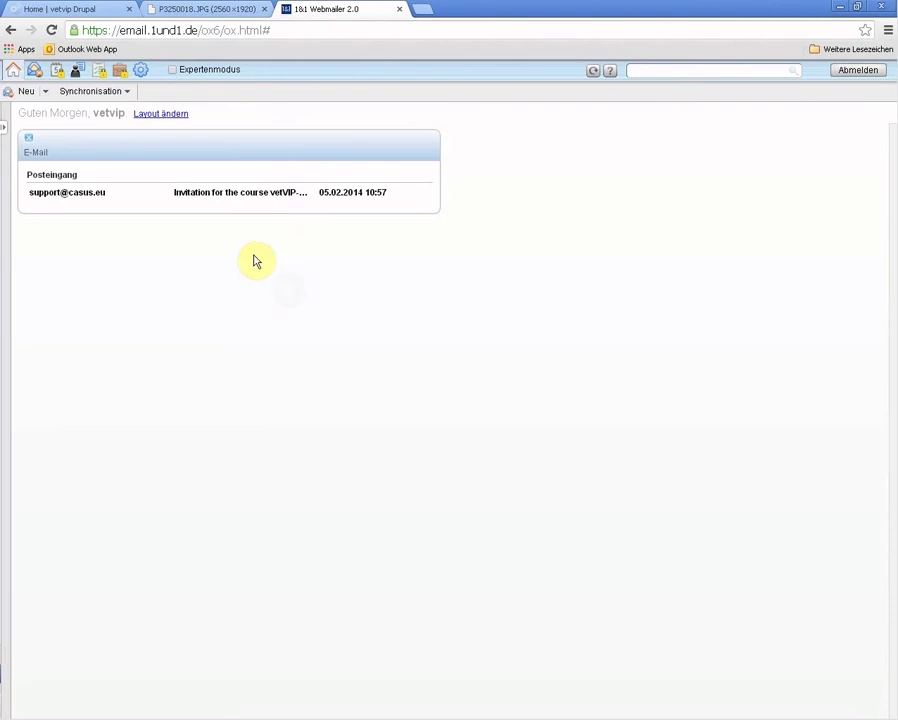
click(232, 201)
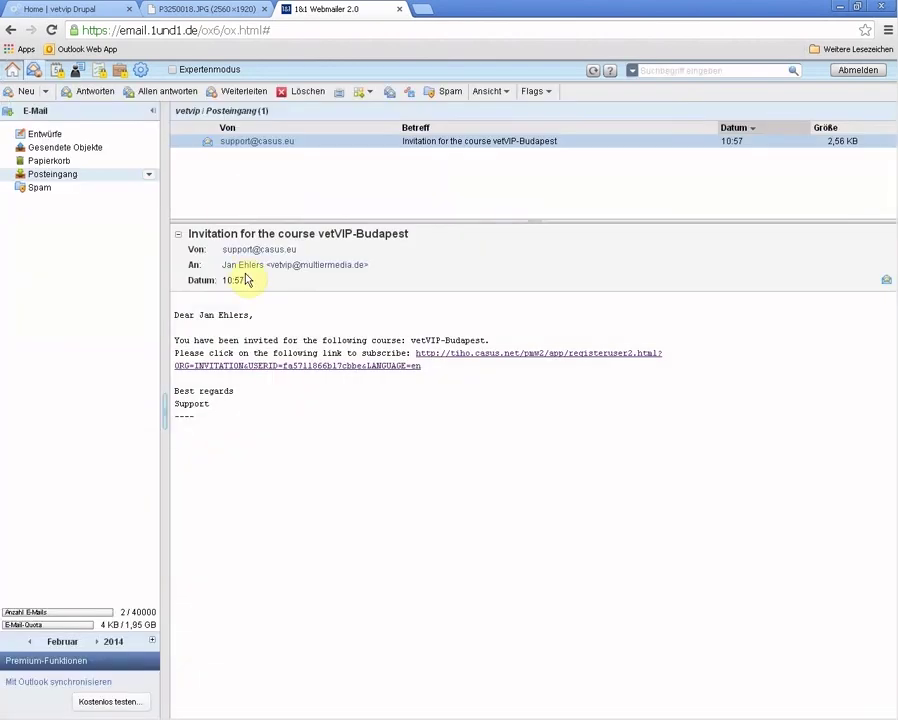
click(505, 355)
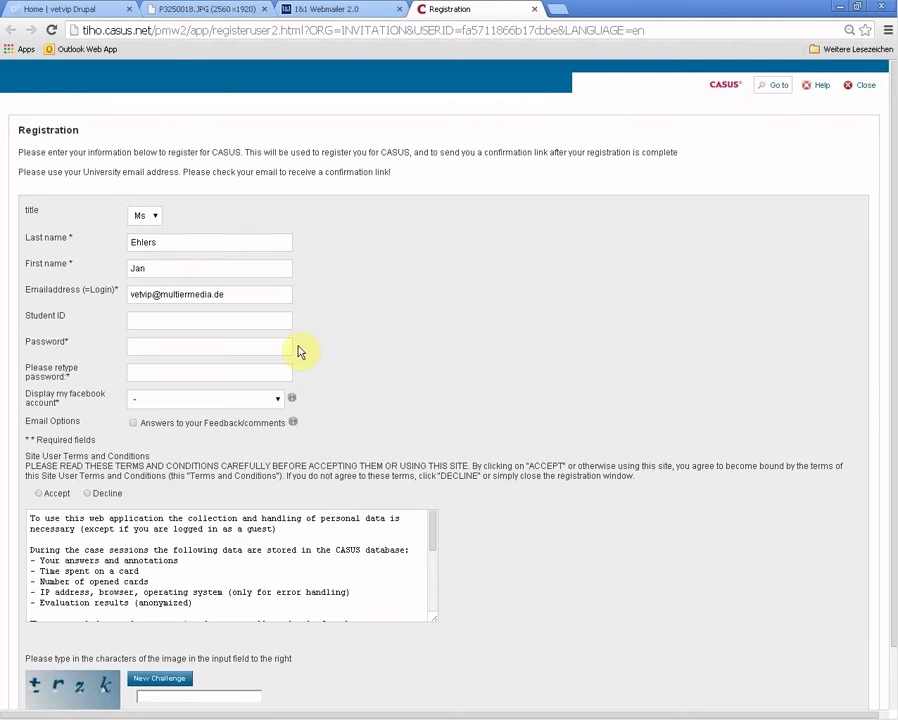
Step: Set the title to Mr in the registration form and fill in the account password in both password fields
click(224, 348)
click(155, 222)
click(156, 244)
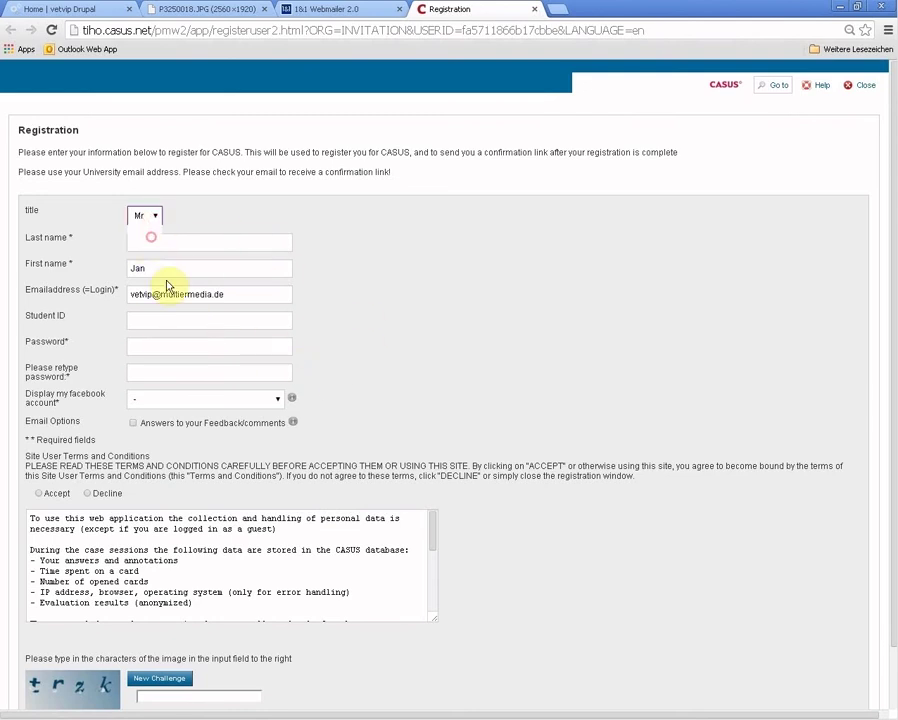
click(161, 350)
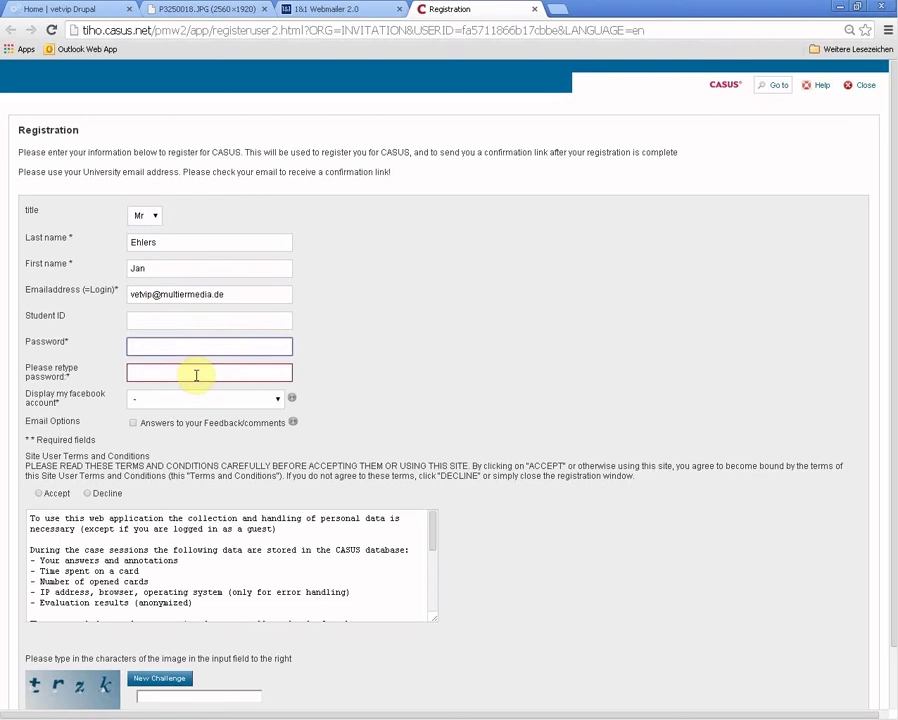
text(••••••••)
click(196, 375)
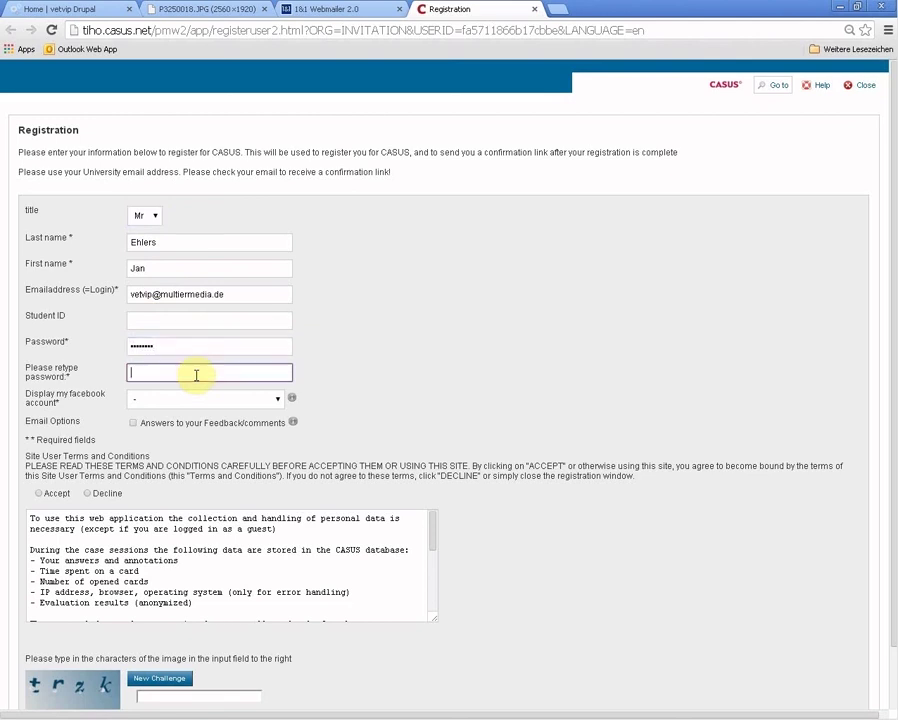
text(••••••••)
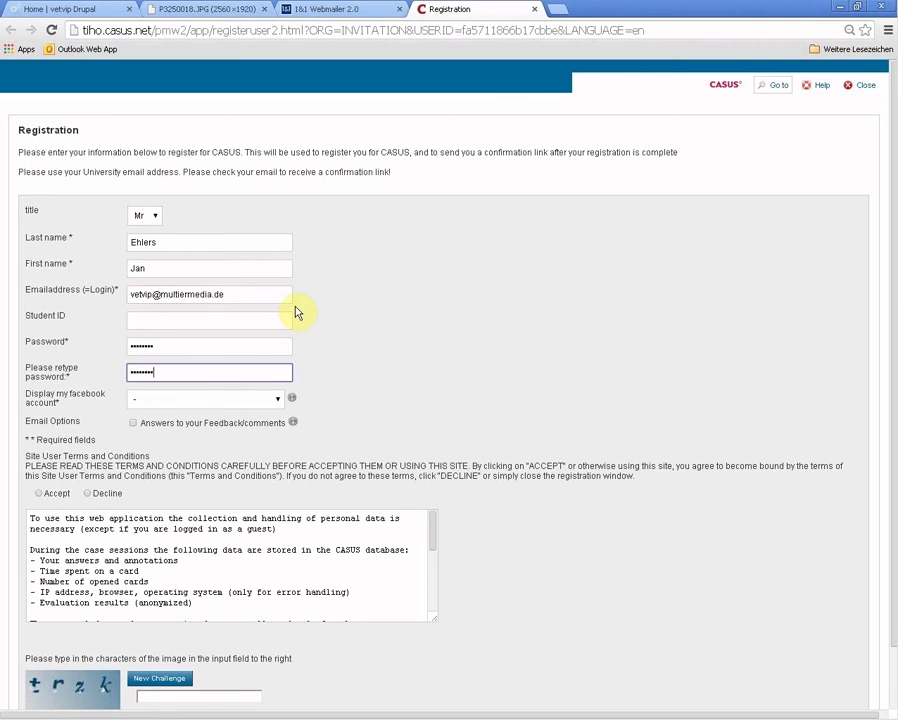
Step: Set the Facebook account display to "Do not display me at all" and accept the site user terms and conditions
click(279, 400)
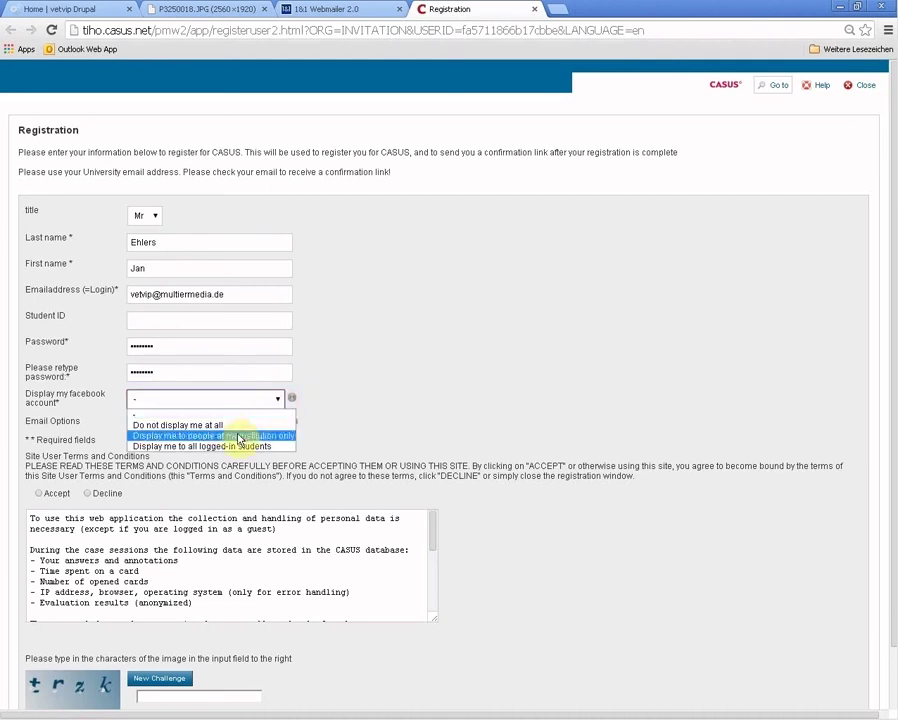
click(239, 427)
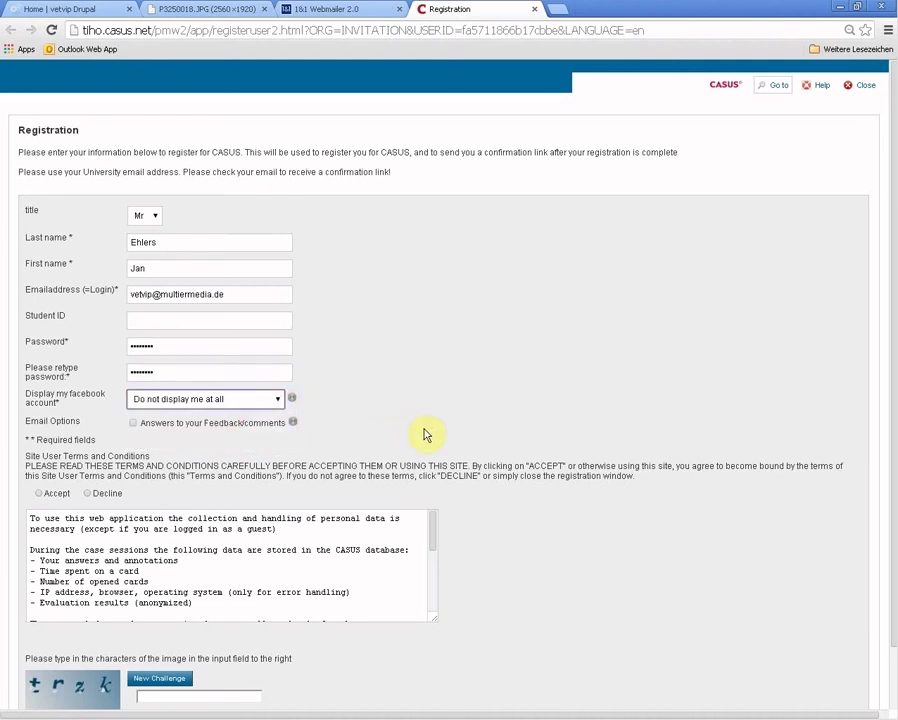
click(39, 495)
Step: Fill in the captcha characters shown in the image and submit the registration form
scroll(532, 558, down, 1)
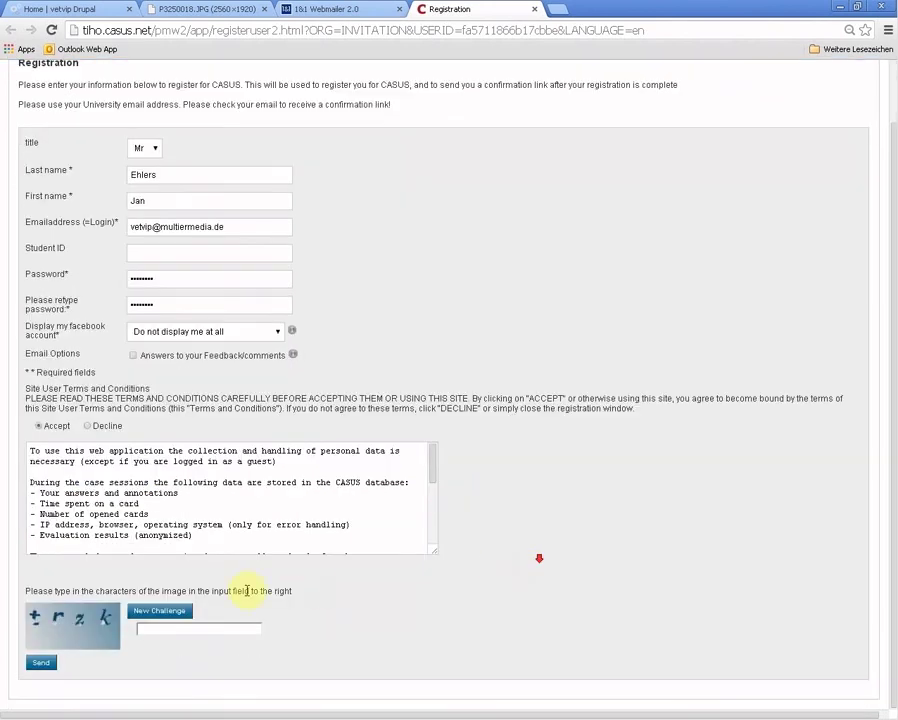
click(200, 629)
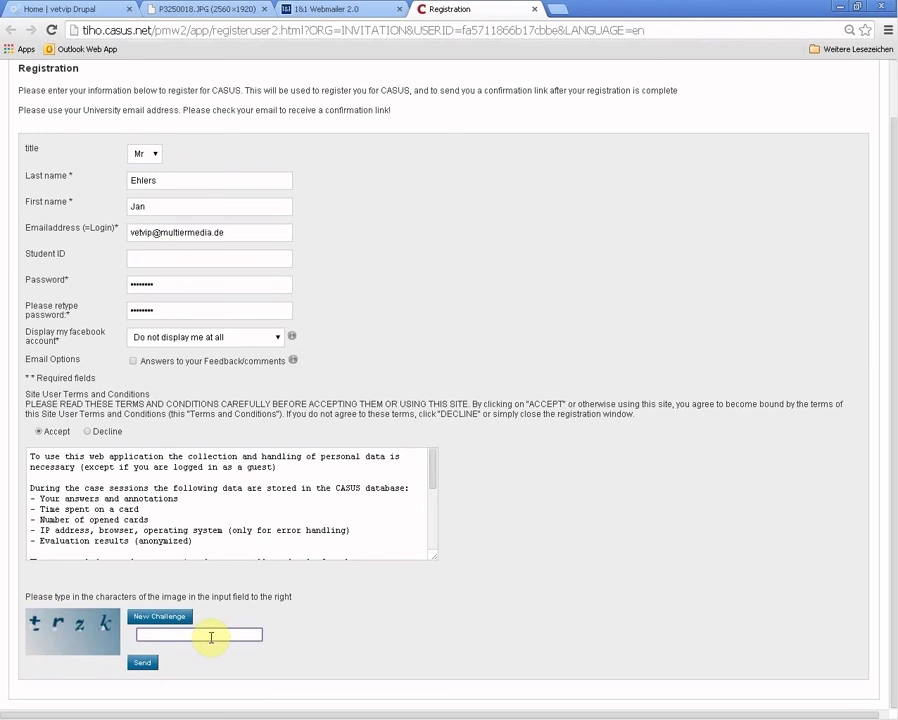
text(trzk)
click(148, 663)
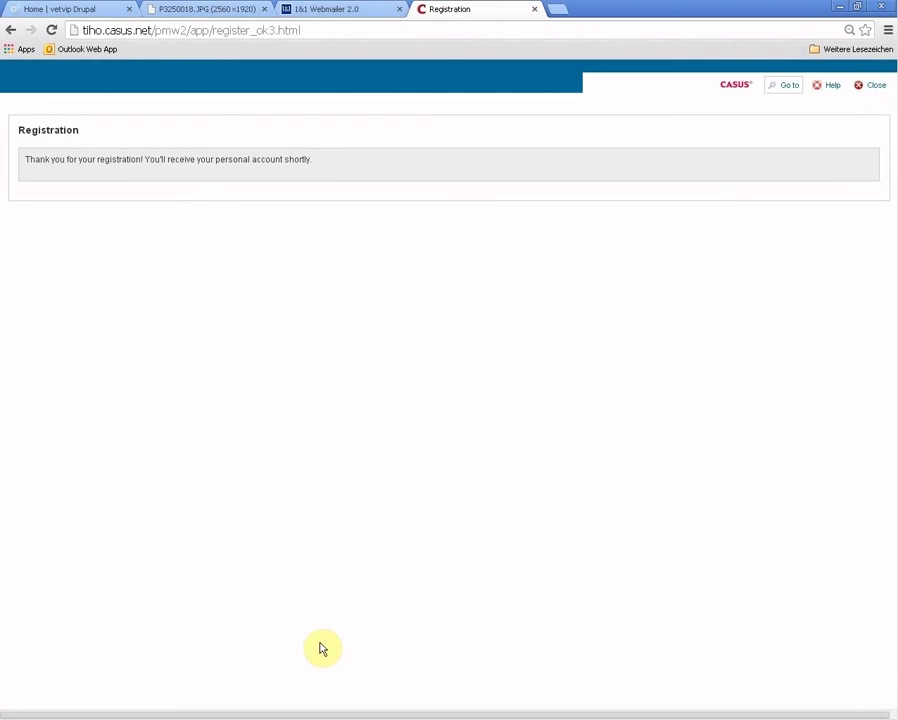
Step: Close the registration page and fill in the account e-mail and password in the CASUS login form
click(878, 90)
click(270, 240)
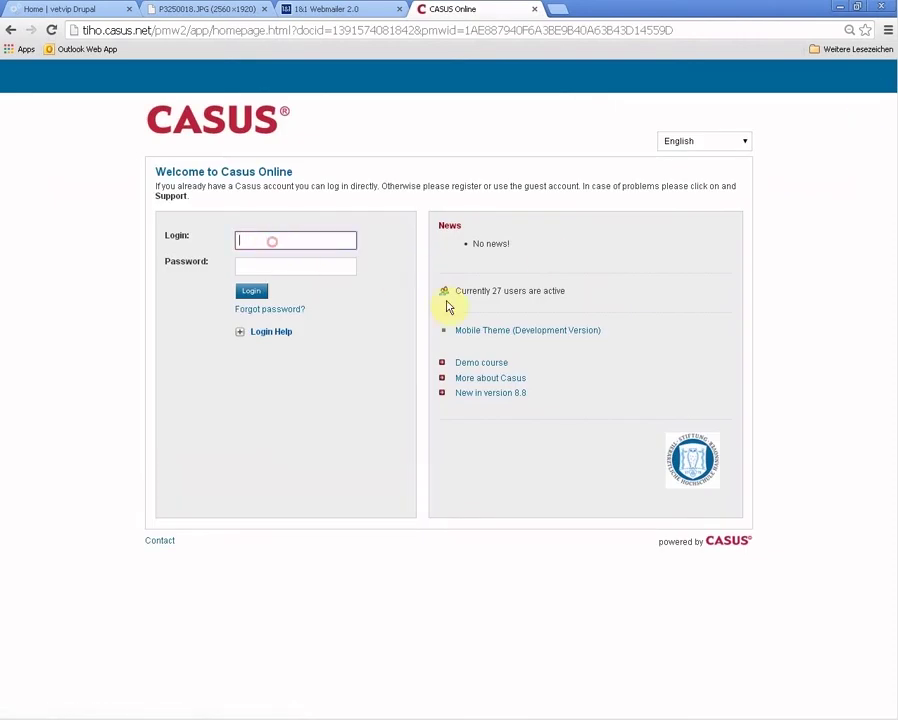
text(vet)
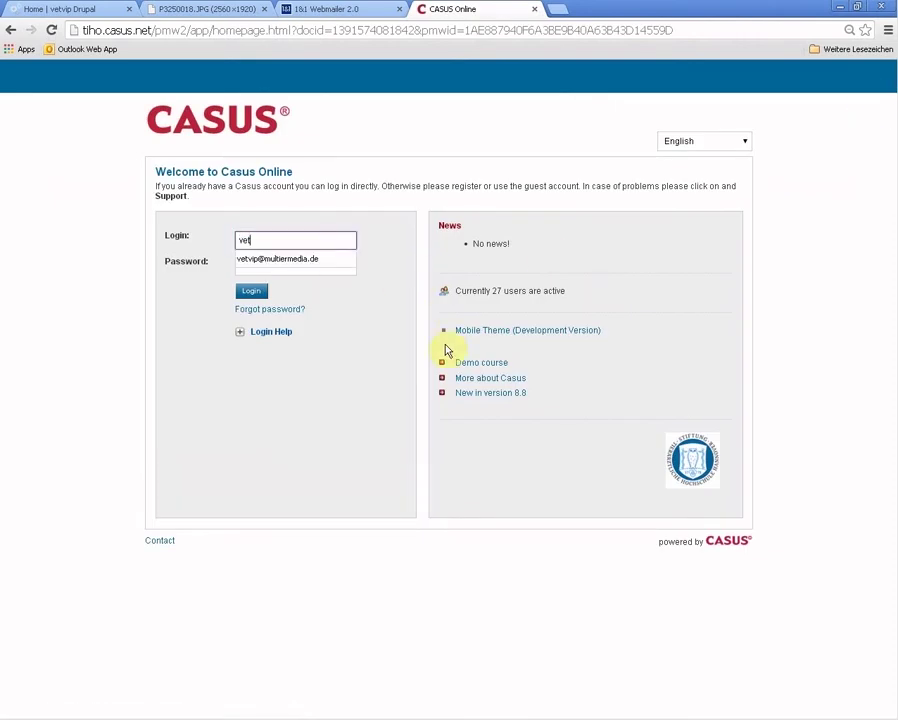
click(316, 262)
click(316, 266)
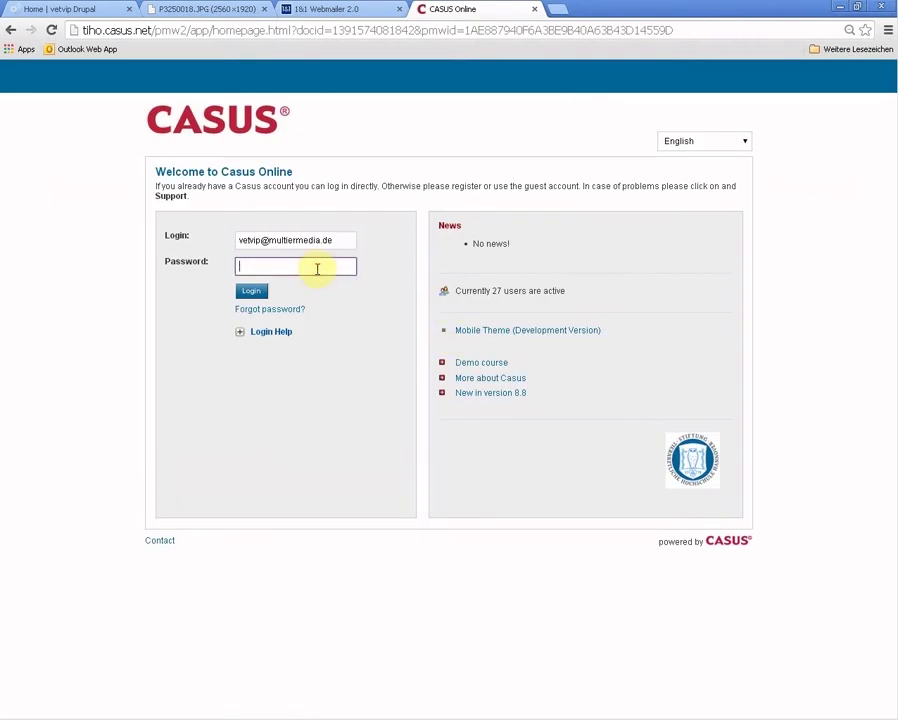
text(••••••••)
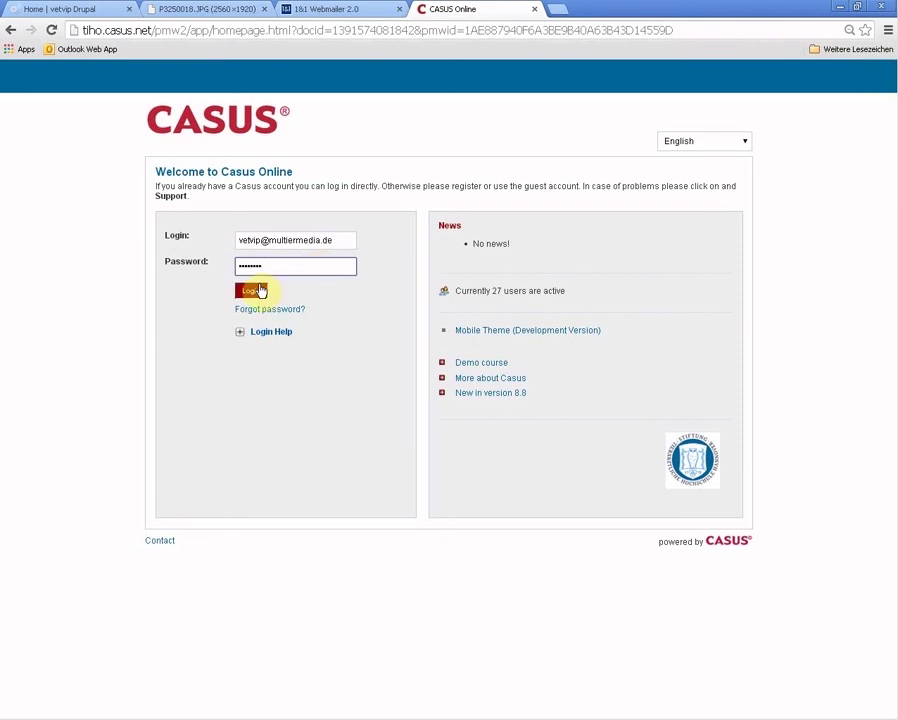
Step: Choose English as the interface language and log in to CASUS
click(745, 142)
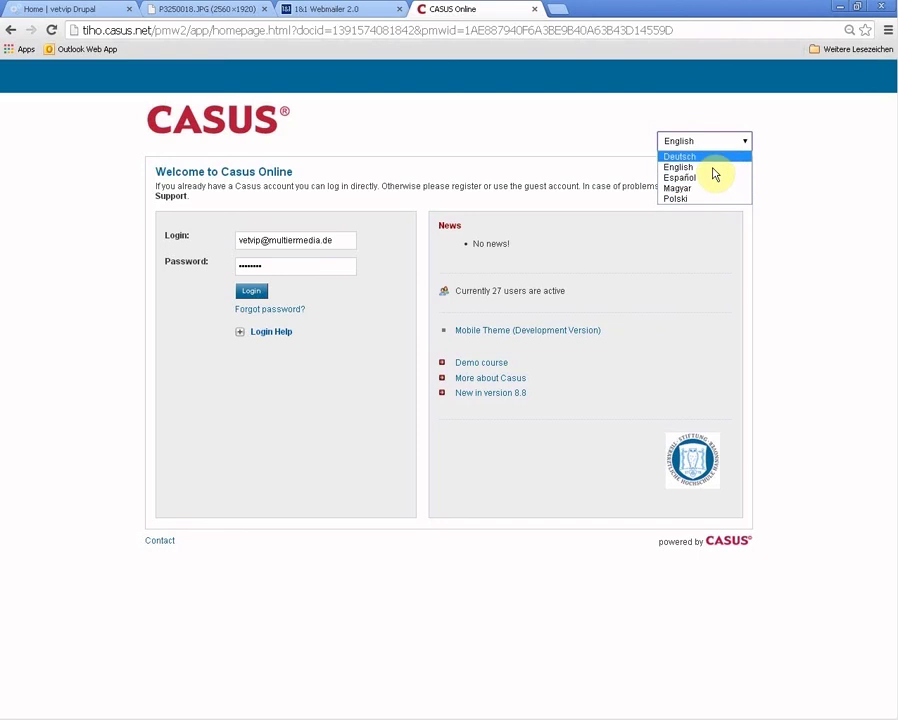
click(713, 168)
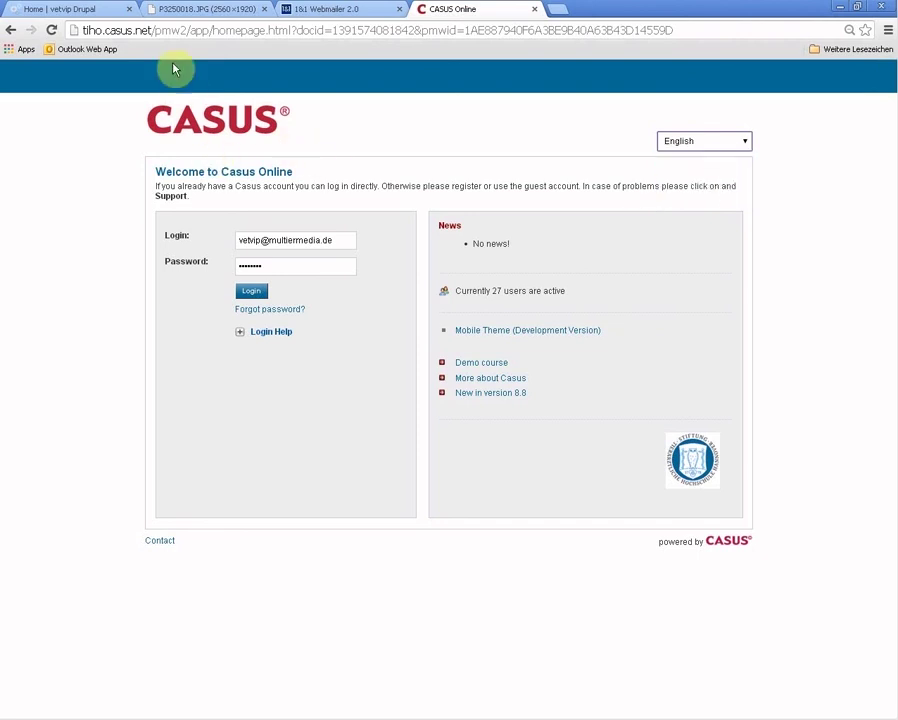
drag(150, 30, 67, 28)
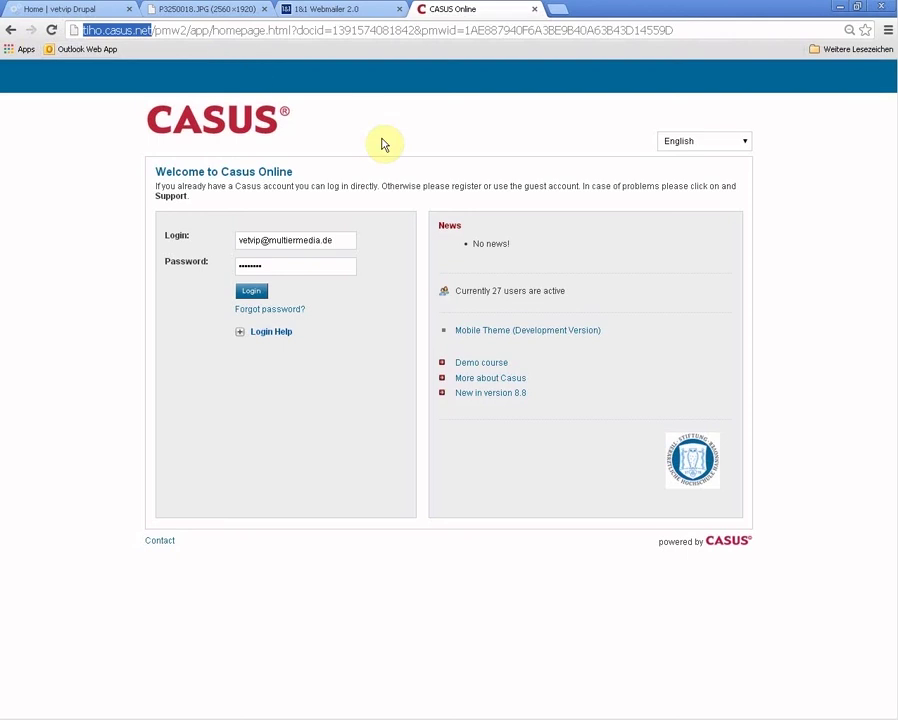
click(252, 291)
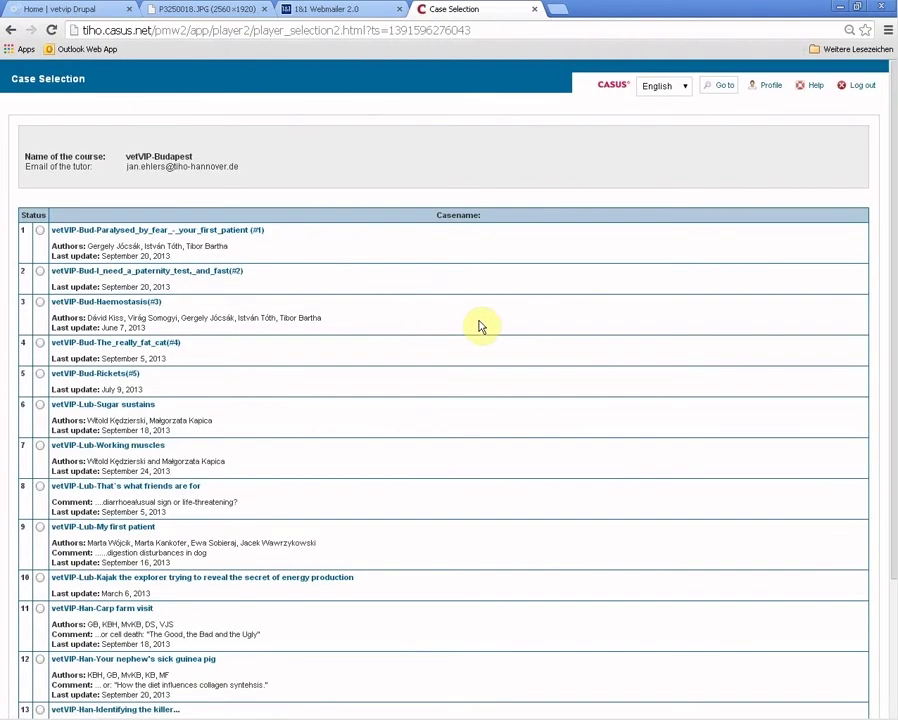
Step: Look through the vetVIP-Budapest case list and open the first case, "Paralysed_by_fear_-_your_first_patient (#1)"
scroll(561, 318, down, 1)
scroll(561, 318, down, 2)
scroll(558, 326, up, 3)
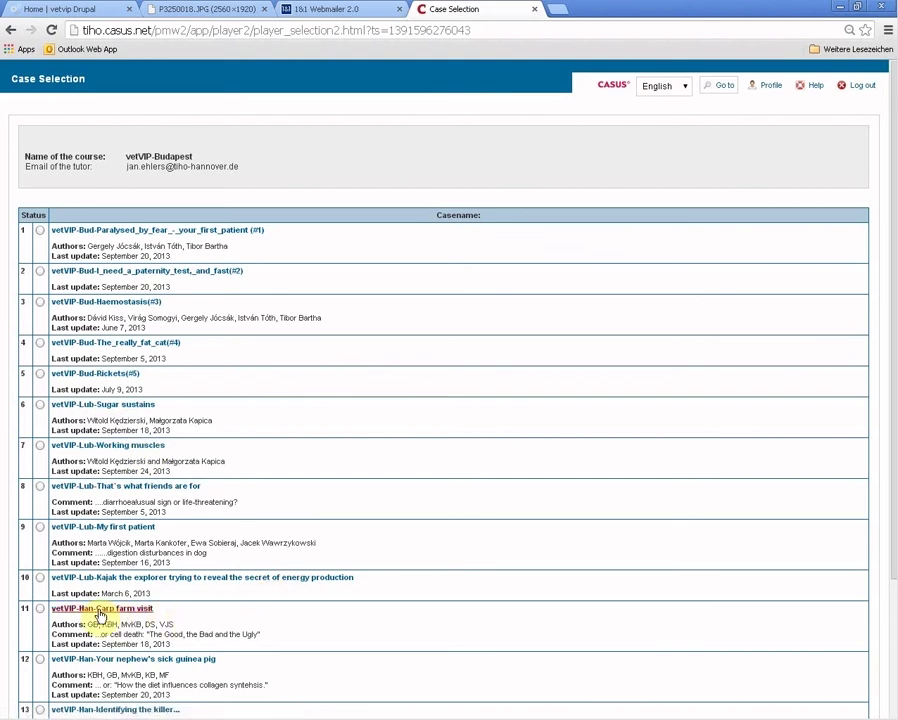
click(254, 233)
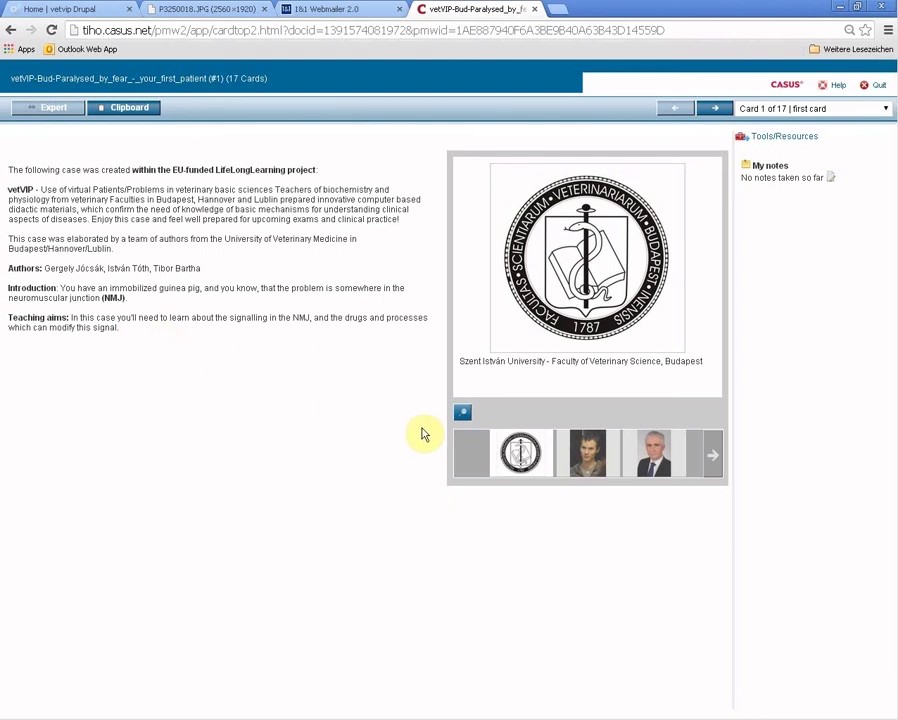
Step: View all four images of the first card enlarged, one after another, and close the image viewer
click(460, 414)
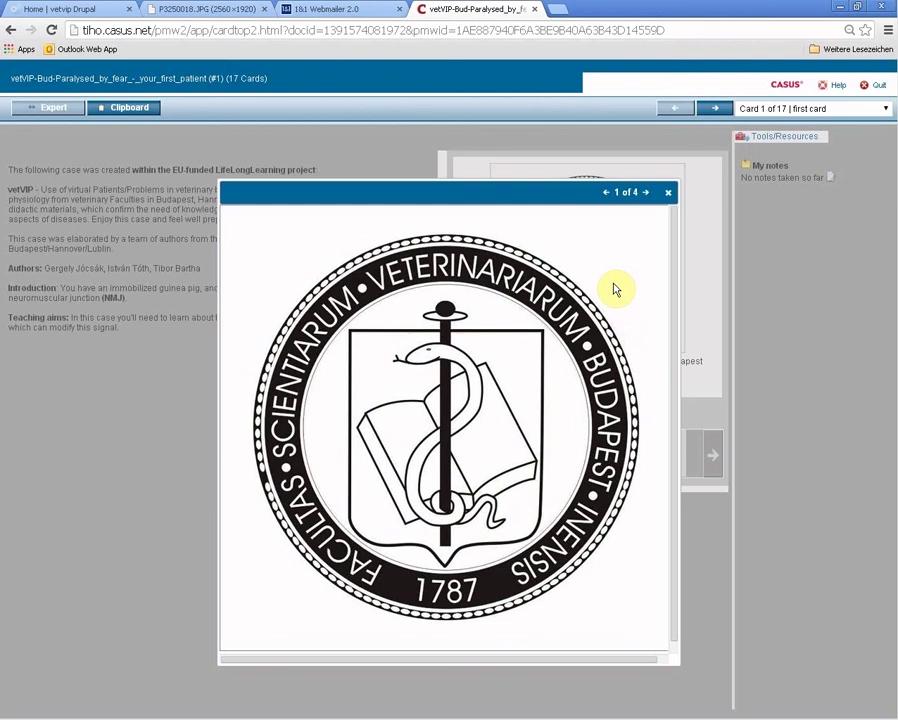
click(646, 193)
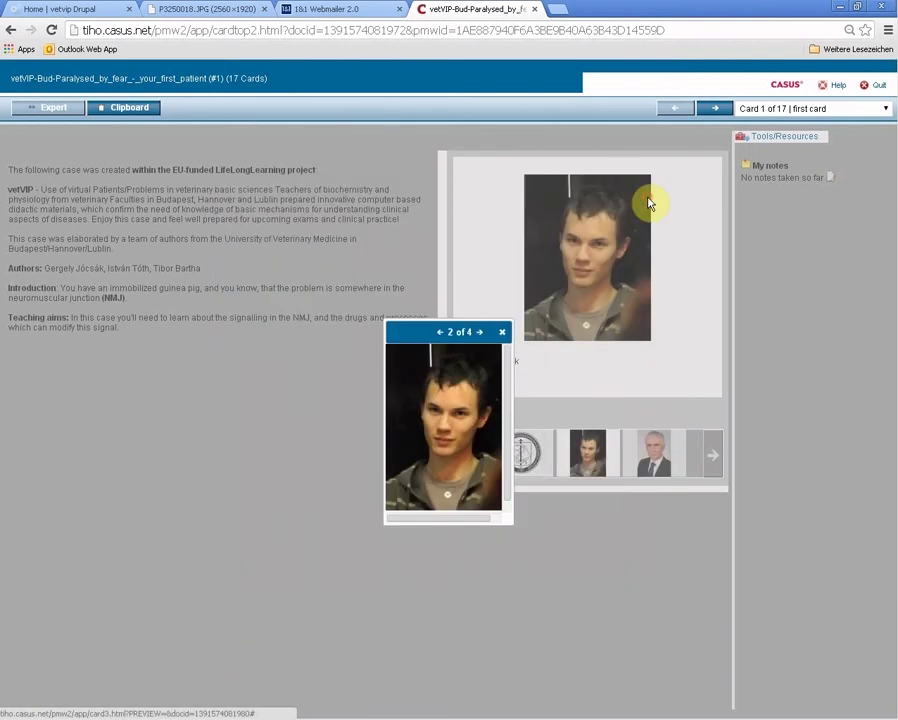
click(481, 334)
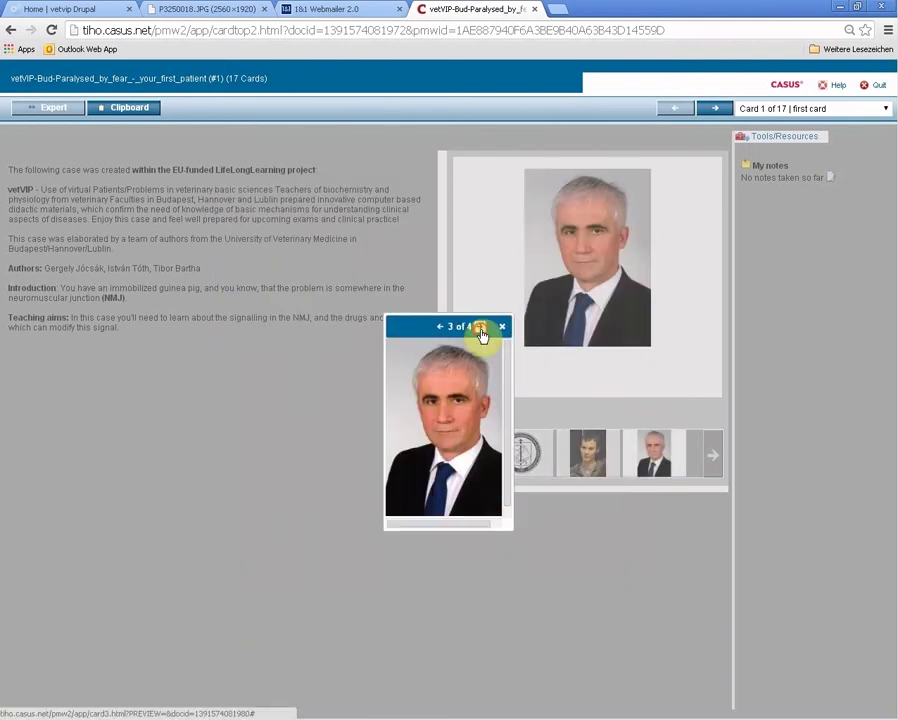
click(482, 334)
click(503, 335)
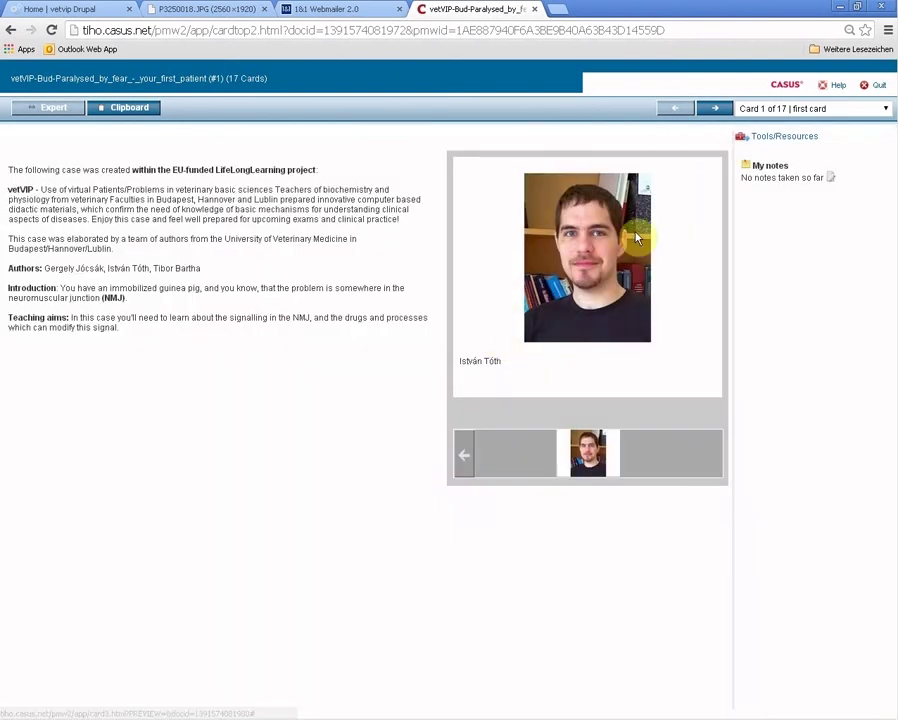
Step: Advance to card 3 of the case and read the linked explanation of electro-mechanical coupling
click(723, 112)
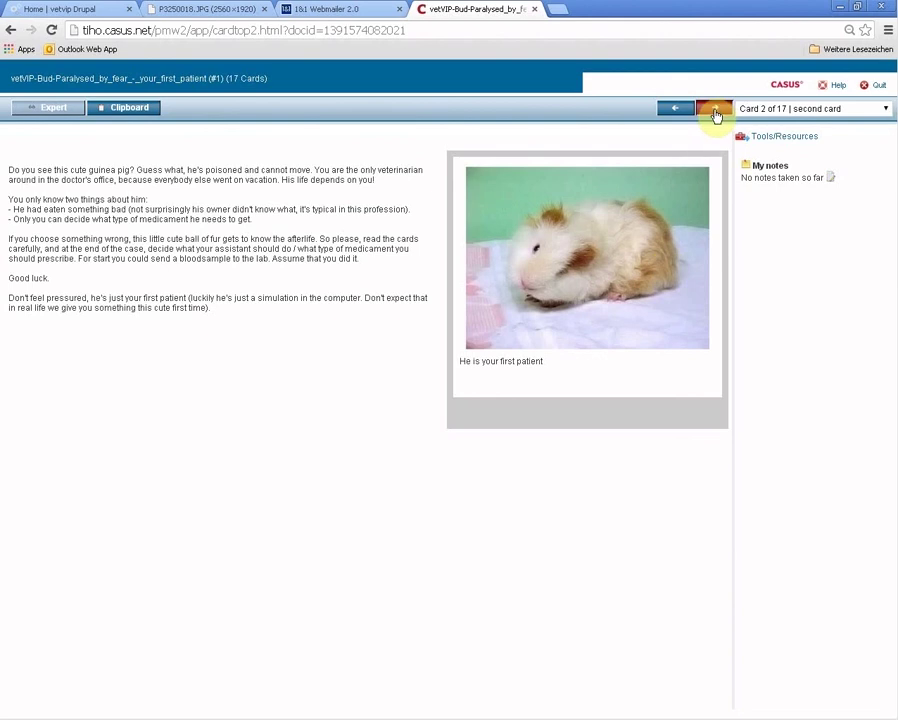
click(716, 113)
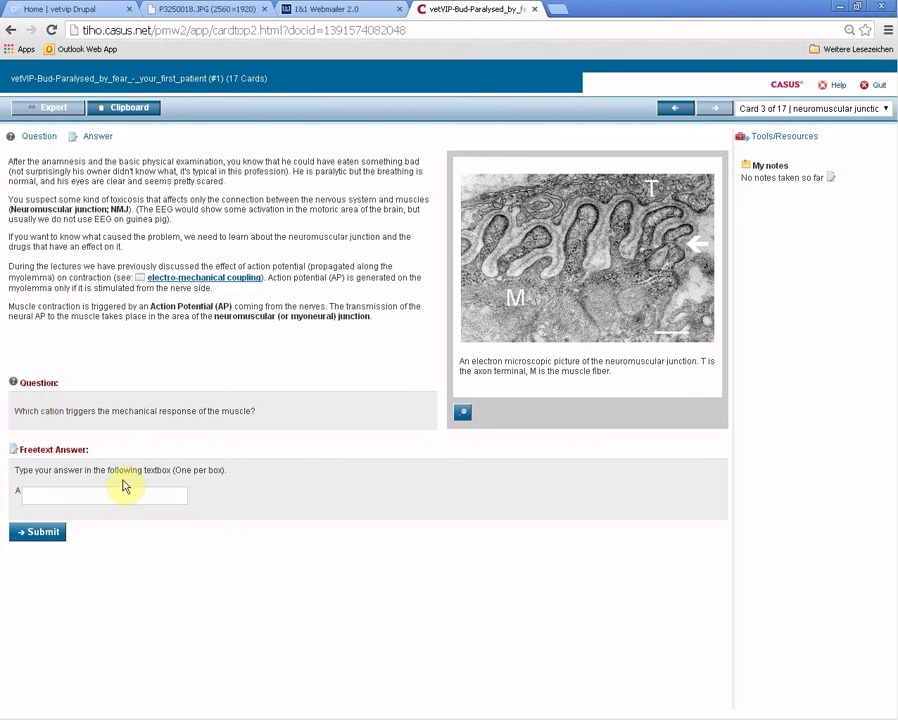
click(162, 490)
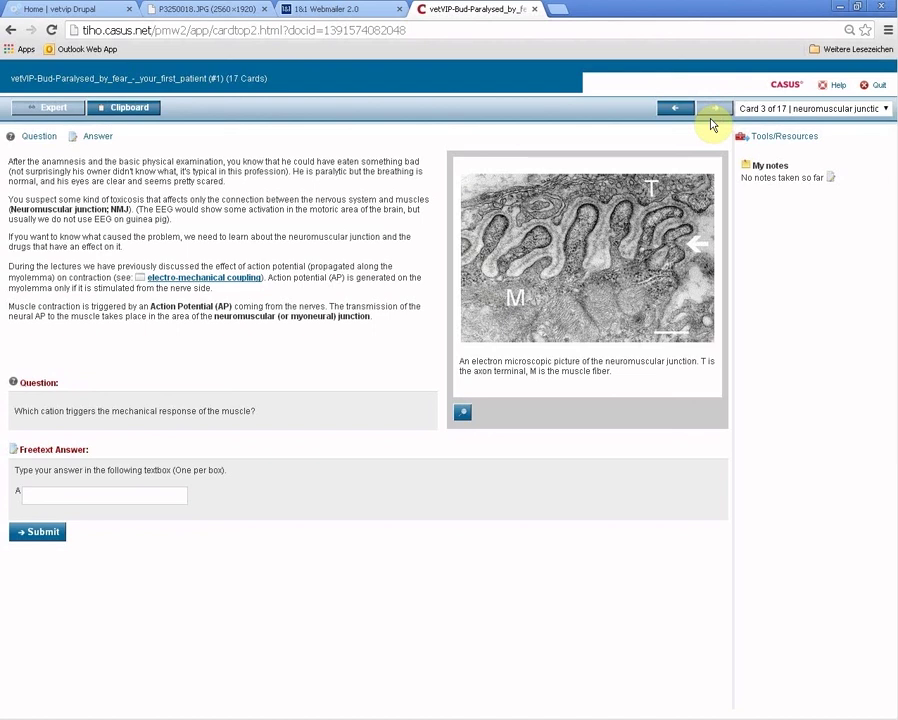
click(232, 288)
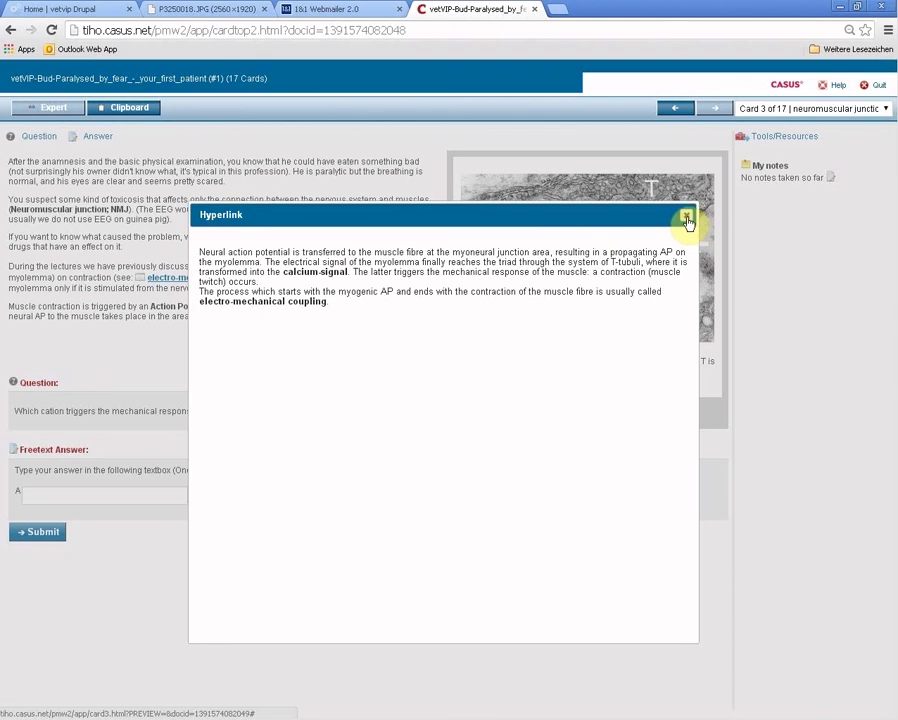
click(687, 219)
Step: Submit "dfsadf" as the free-text answer to the muscle cation question and continue to card 4
click(132, 496)
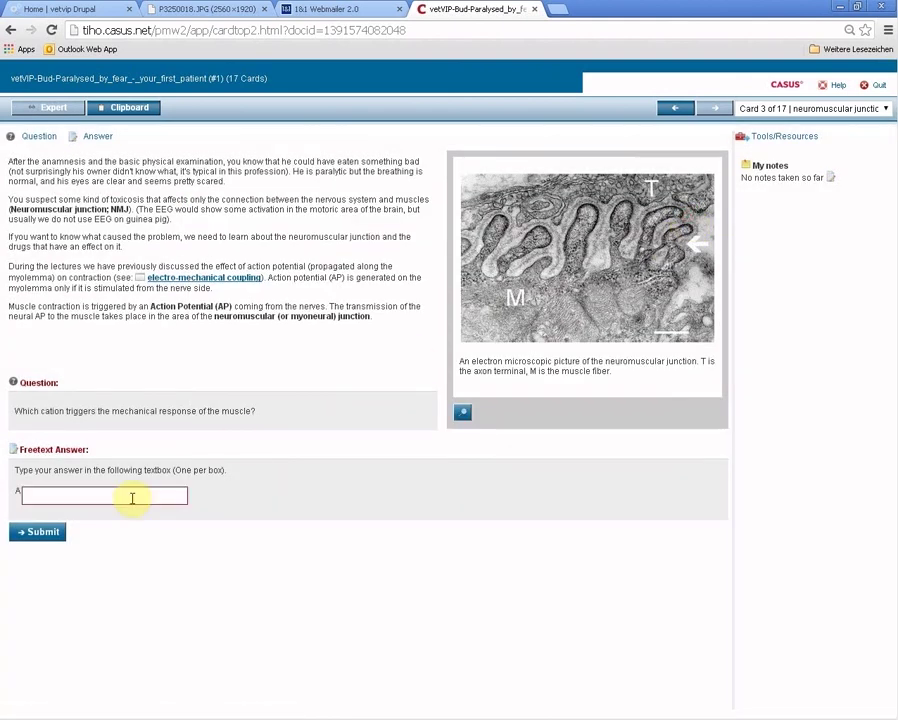
text(dfsadf)
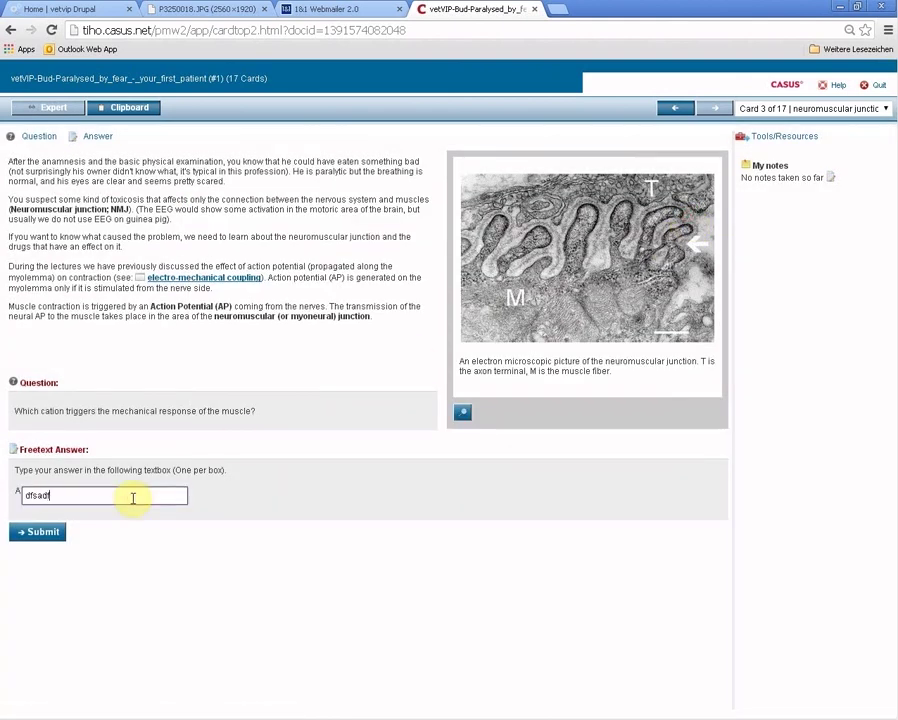
click(50, 533)
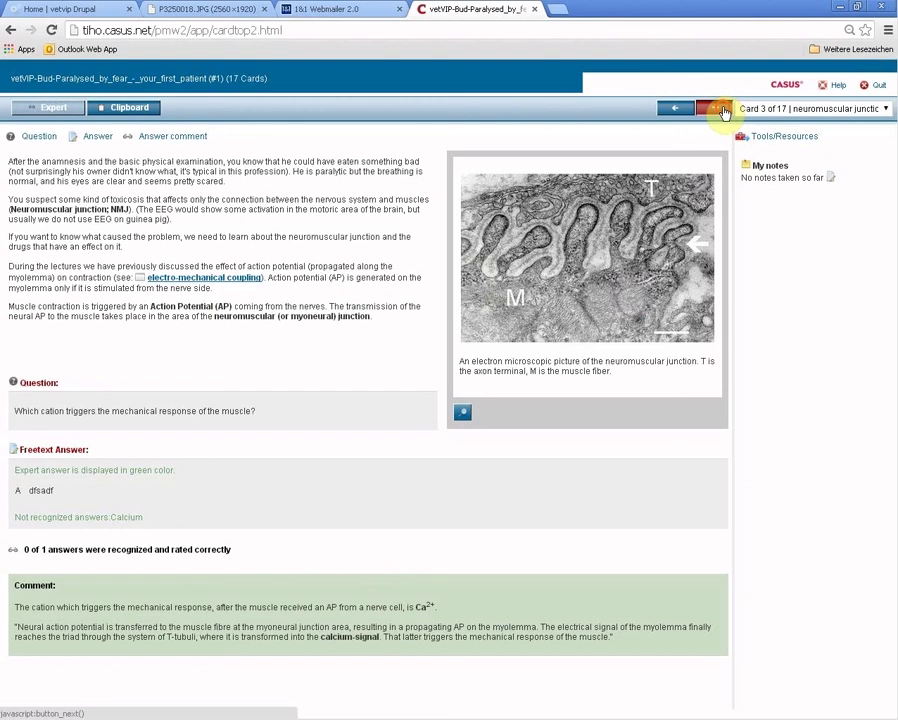
click(714, 107)
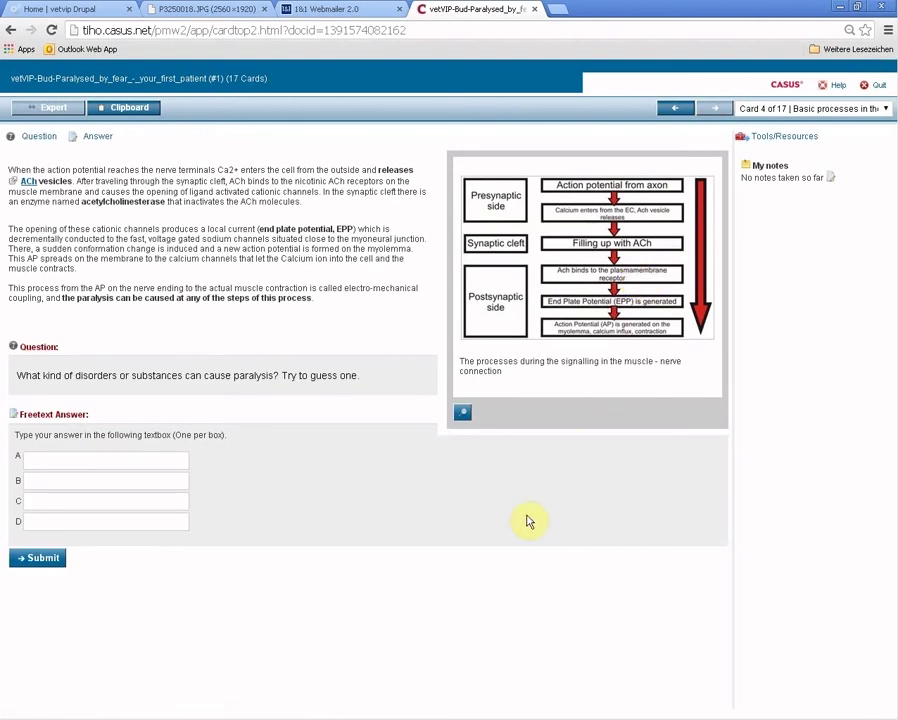